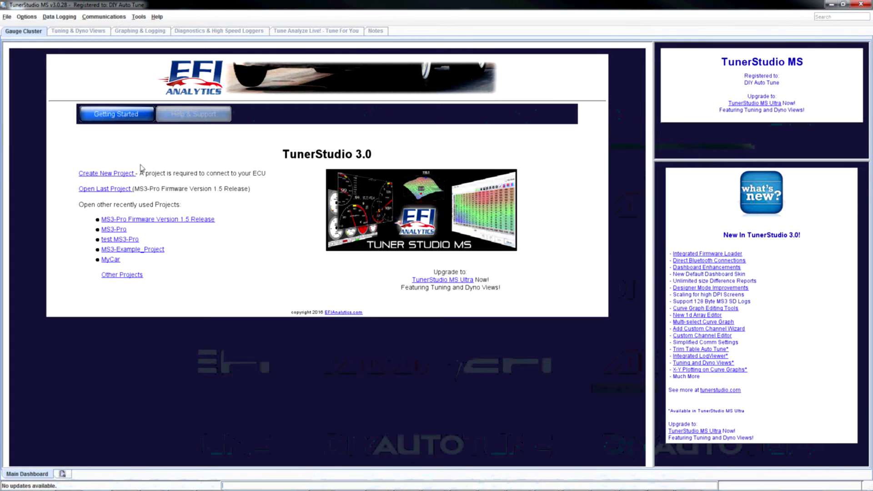
- Open the File menu from the TunerStudio 3.0 Getting Started page
{"action": "left_click", "coordinate": [6, 17]}
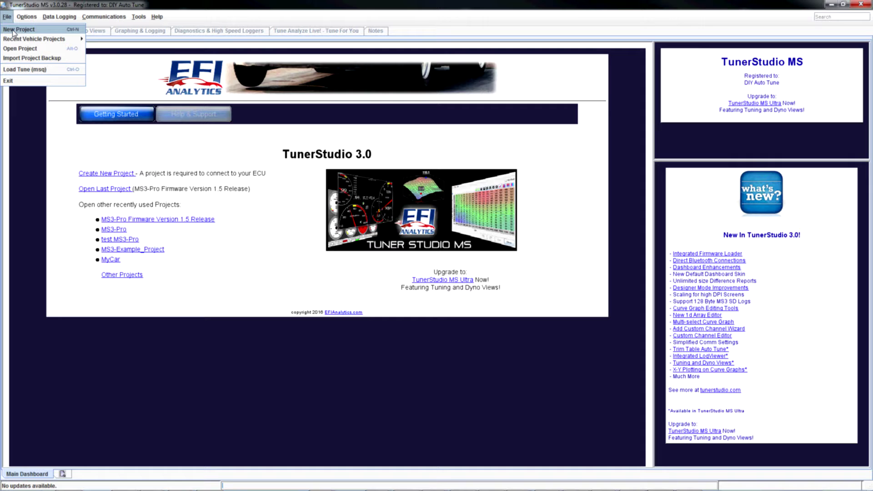
- Create a new project named 'MS3Pro 1967 Camaro' and check its folder path under Documents
{"action": "left_click", "coordinate": [18, 29]}
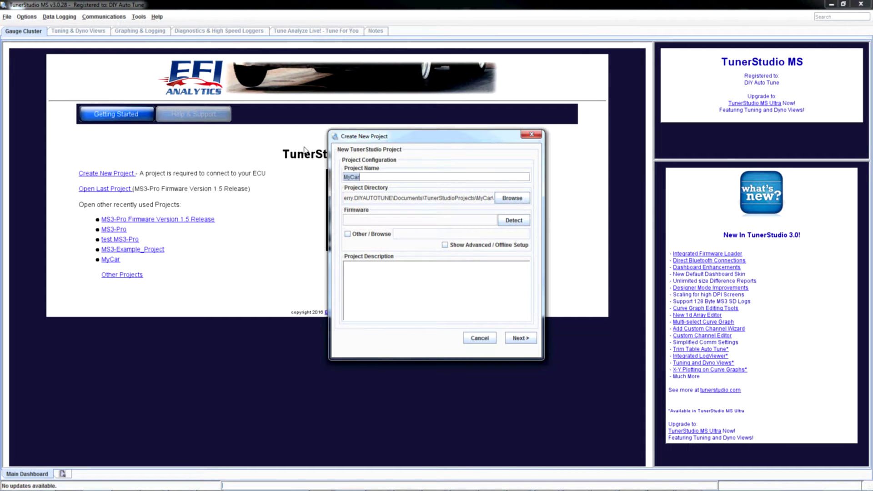
{"action": "type", "text": "MS3Pro"}
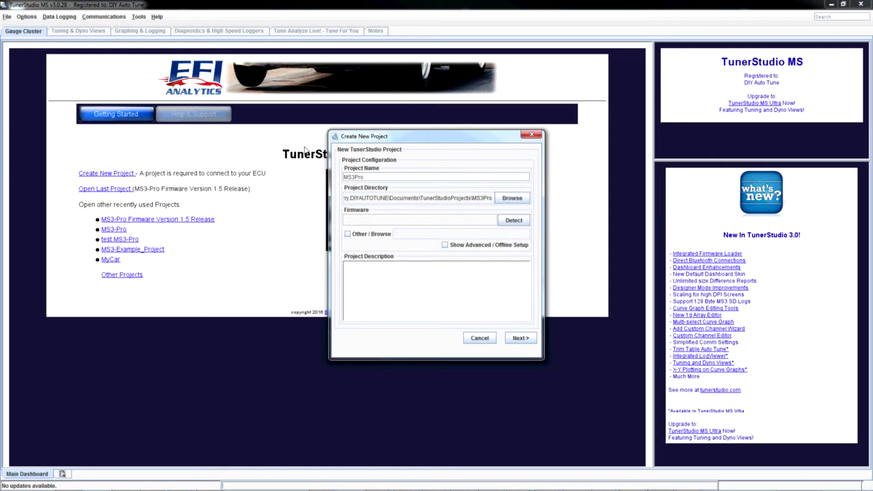
{"action": "type", "text": " 1967 Cama"}
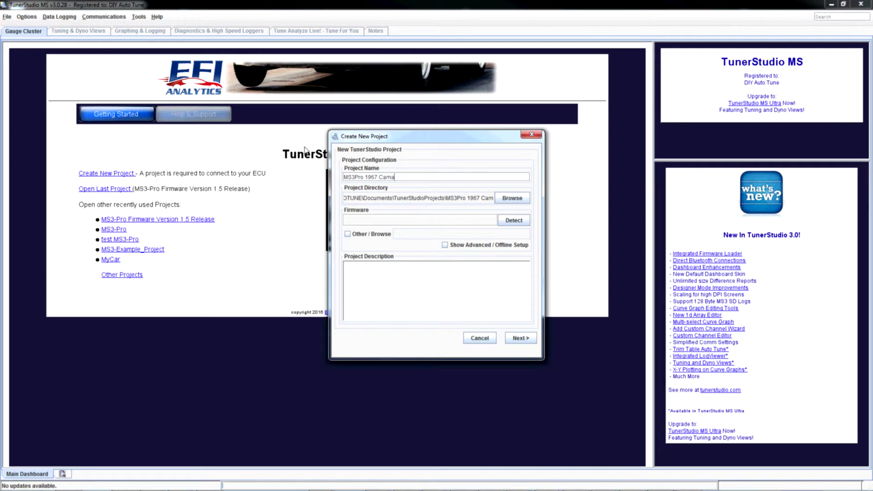
{"action": "type", "text": "ro"}
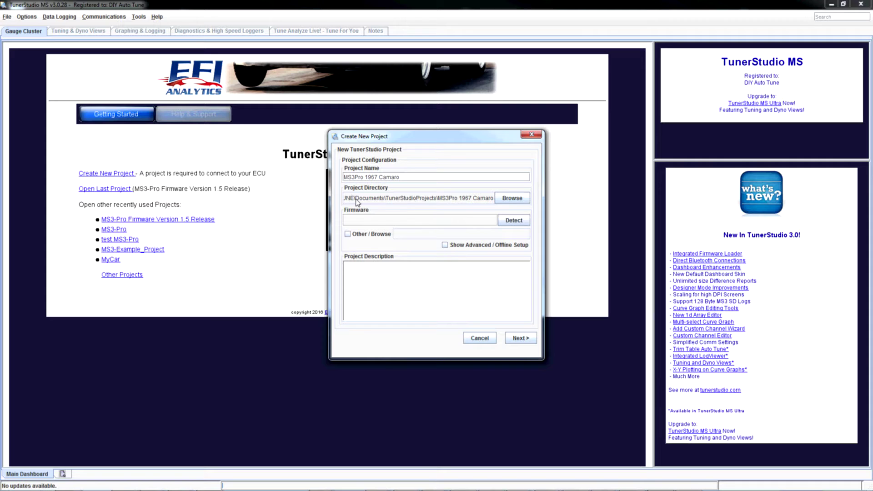
{"action": "left_click_drag", "start_coordinate": [356, 199], "coordinate": [384, 203]}
{"action": "left_click_drag", "start_coordinate": [386, 203], "coordinate": [493, 204]}
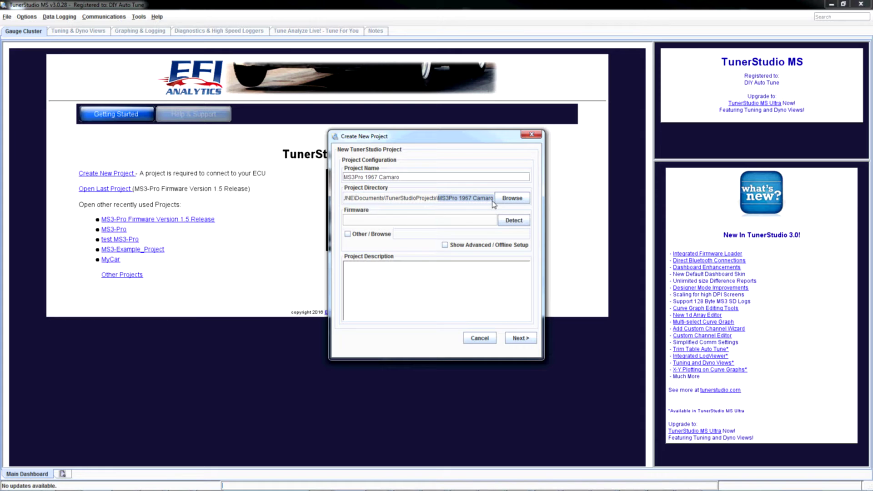
{"action": "left_click", "coordinate": [471, 201]}
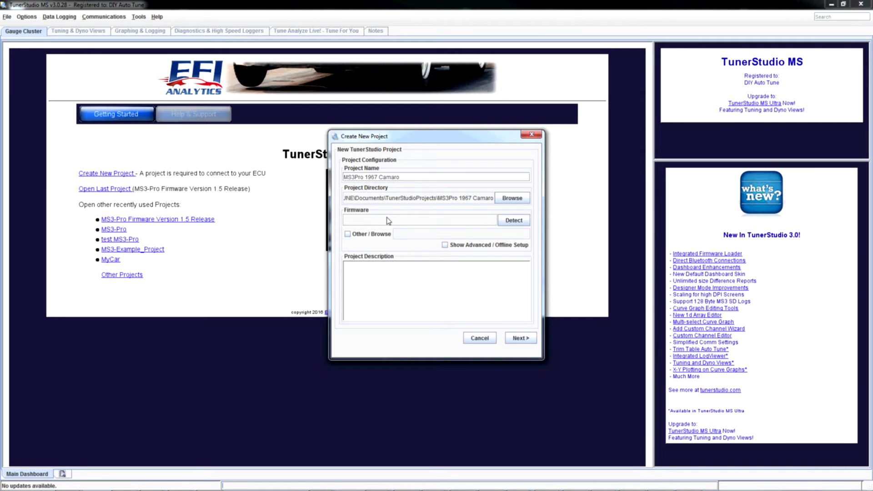
- Detect the MS3 1.5.1 controller on the ports and accept it over USB D2XX
{"action": "left_click", "coordinate": [510, 222]}
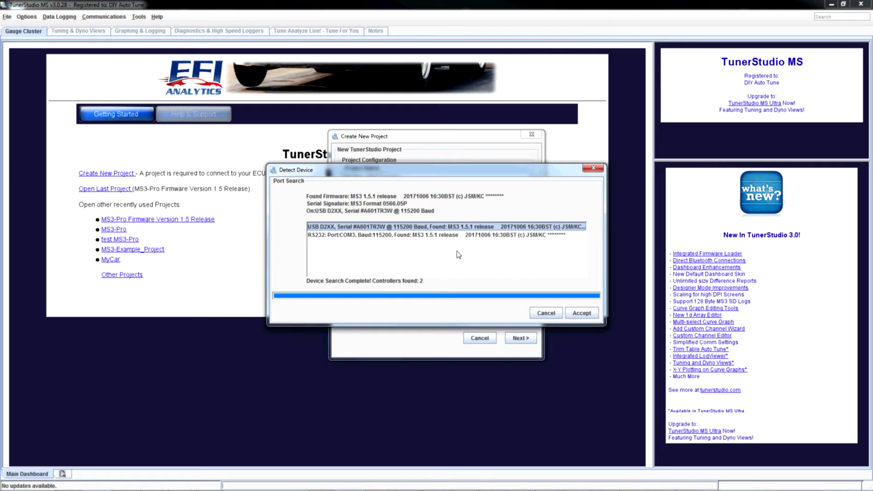
{"action": "left_click", "coordinate": [577, 313]}
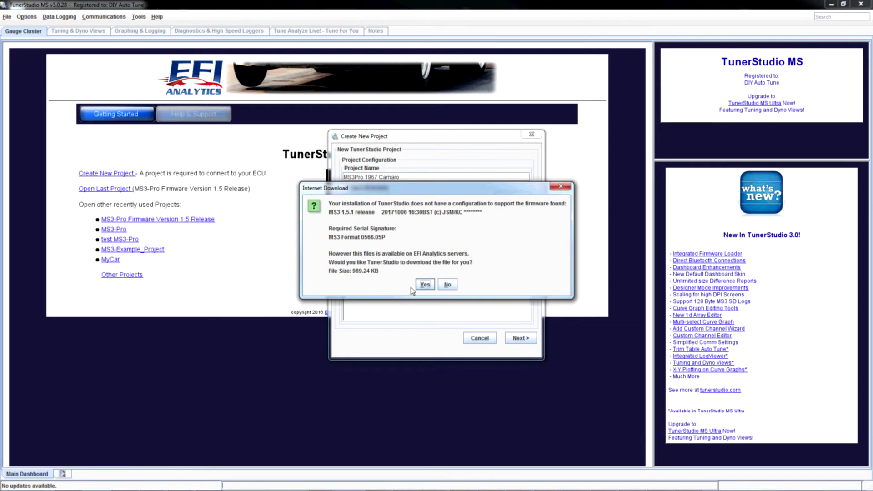
- Download the 989.24 KB MS3 1.5.1 firmware definition into the project's firmware field
{"action": "left_click", "coordinate": [423, 285]}
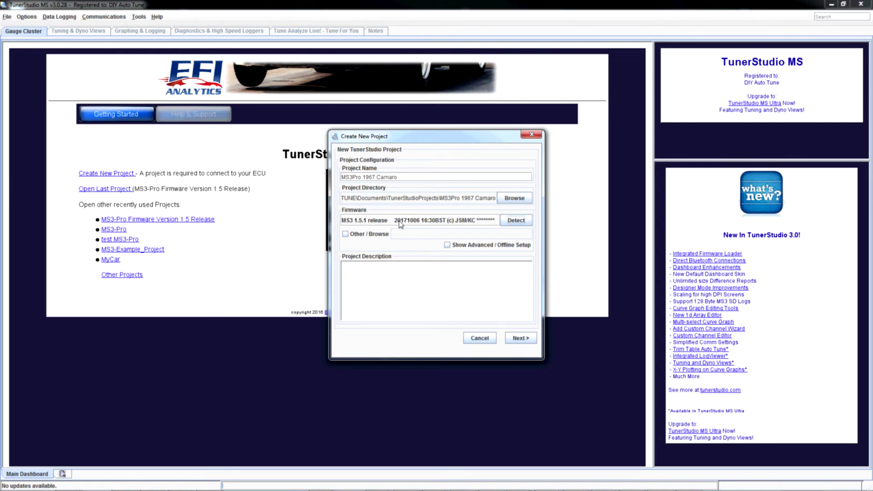
{"action": "left_click", "coordinate": [419, 286]}
- Keep WideBand - AFR, Fahrenheit and CAN_COMMANDS Activated in Configuration Settings
{"action": "left_click", "coordinate": [520, 337]}
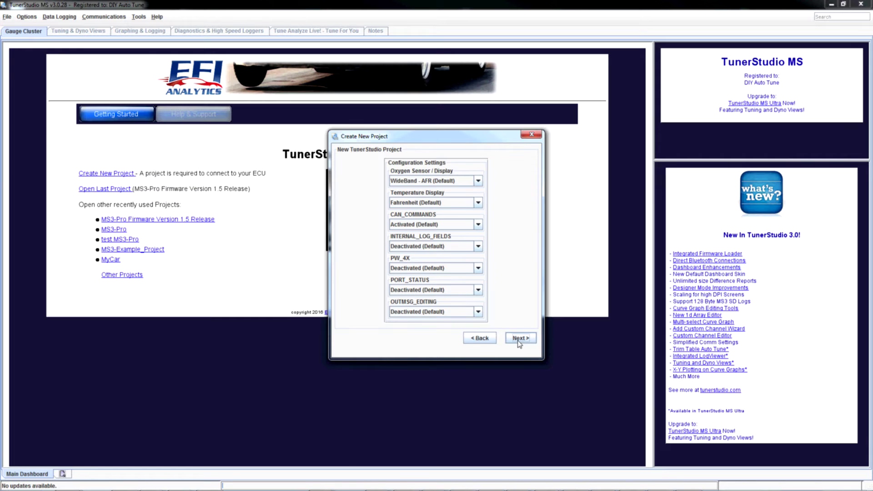
{"action": "left_click", "coordinate": [478, 182]}
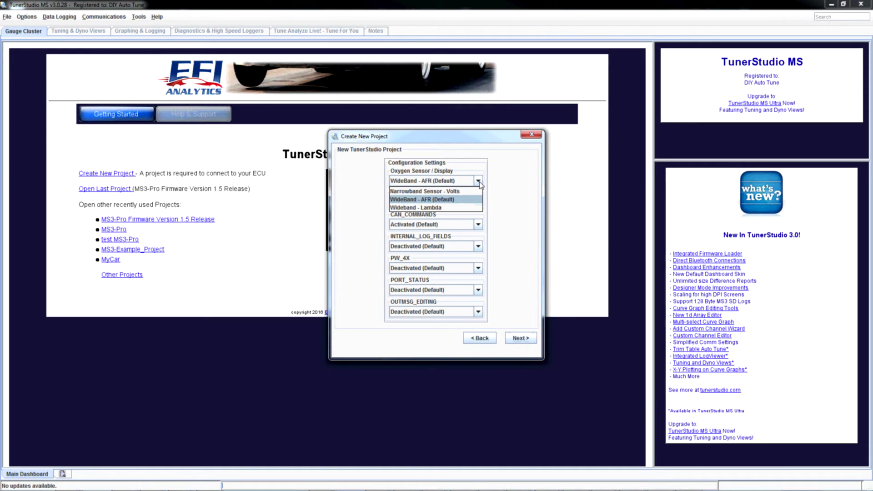
{"action": "left_click", "coordinate": [479, 181]}
{"action": "left_click", "coordinate": [477, 181]}
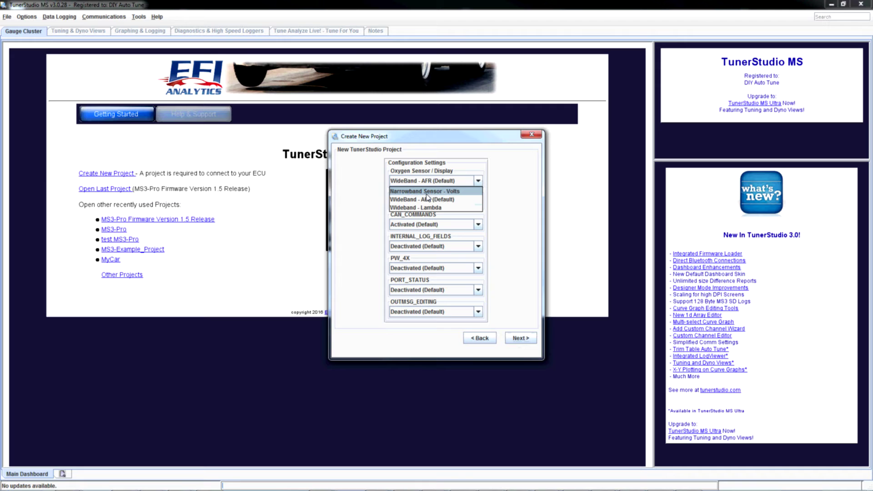
{"action": "left_click", "coordinate": [478, 181]}
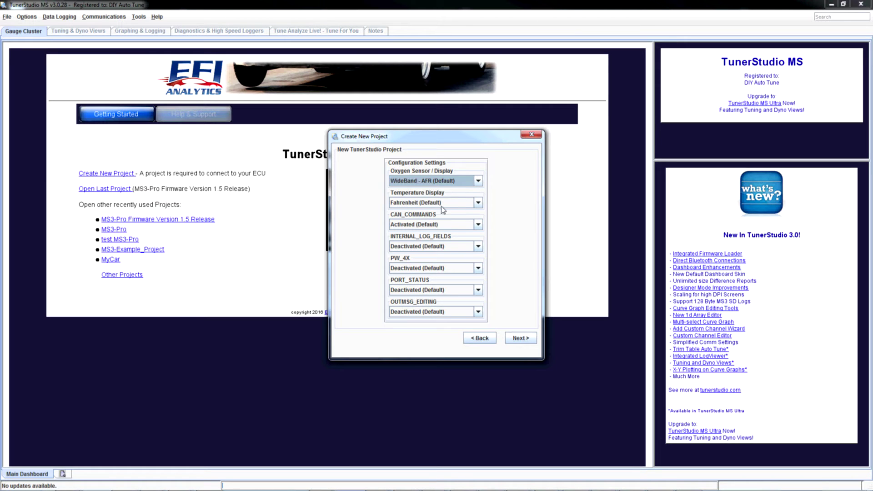
{"action": "left_click", "coordinate": [478, 203]}
{"action": "left_click", "coordinate": [478, 204]}
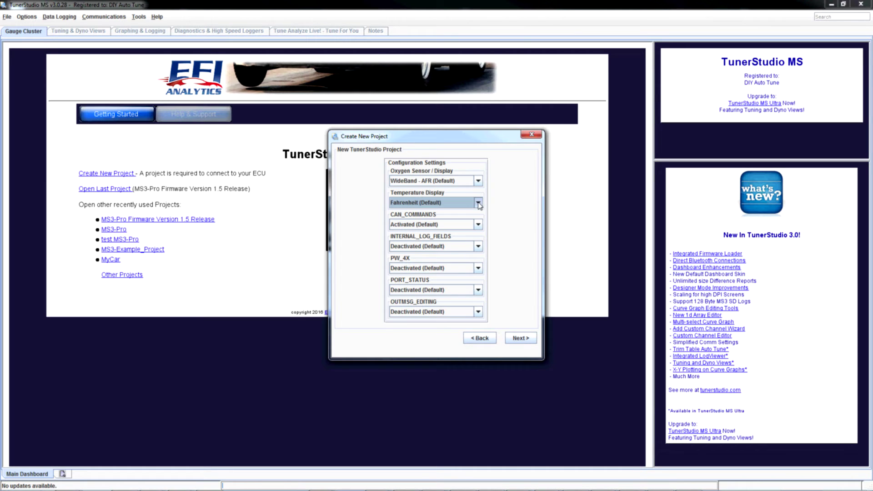
{"action": "left_click", "coordinate": [478, 225]}
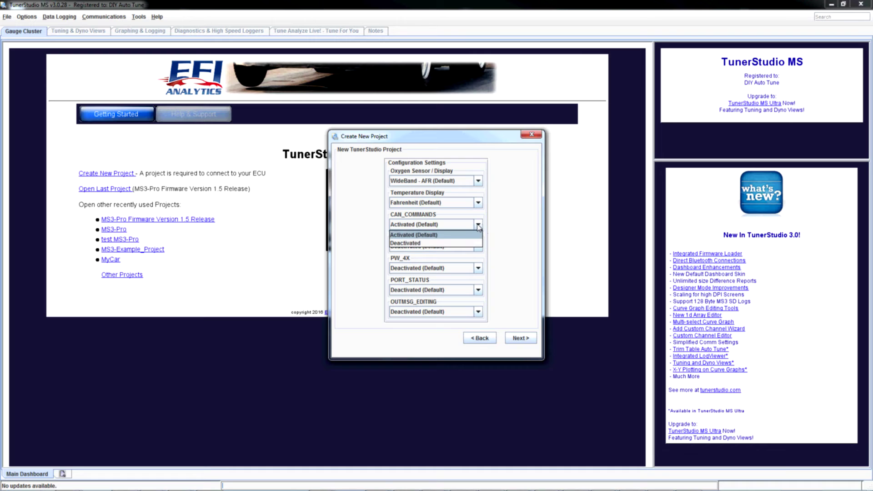
{"action": "left_click", "coordinate": [479, 224]}
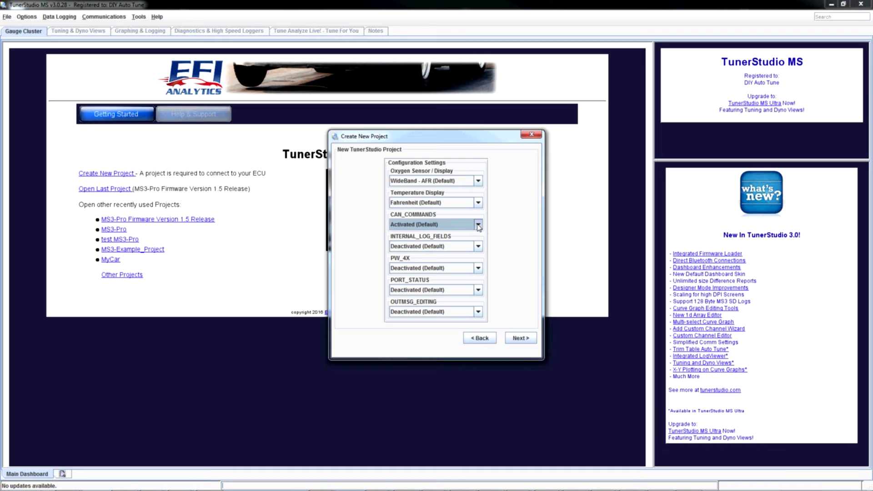
- Leave PORT_STATUS and OUTMSG_EDITING at Deactivated (Default)
{"action": "left_click", "coordinate": [478, 290]}
{"action": "left_click", "coordinate": [479, 291]}
{"action": "left_click", "coordinate": [479, 312]}
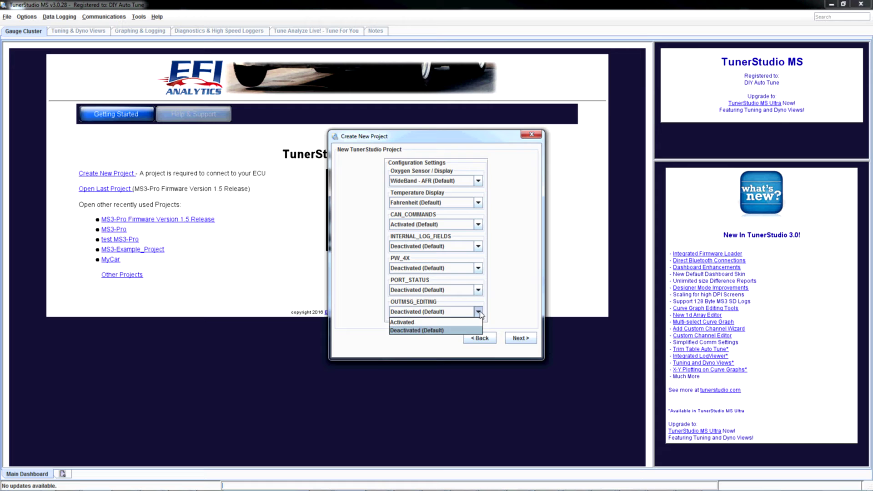
{"action": "left_click", "coordinate": [479, 312]}
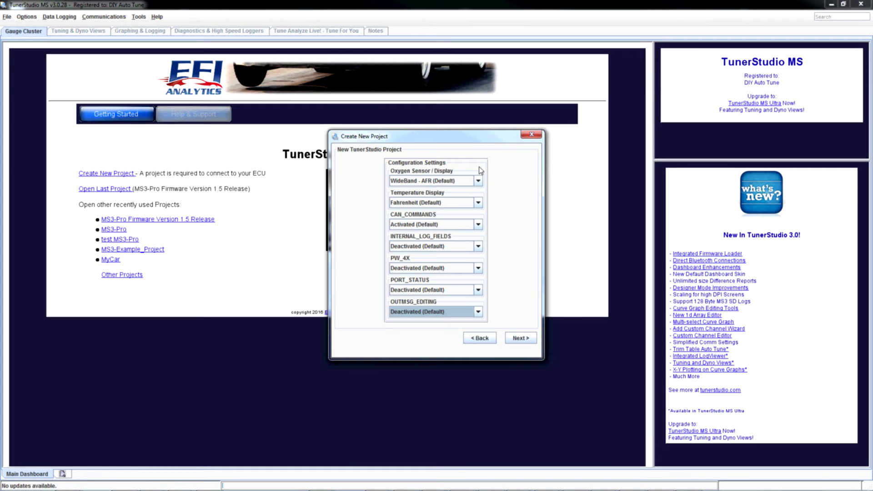
- Try the RS232 Serial Interface at 115200 baud and test the port
{"action": "left_click", "coordinate": [527, 338]}
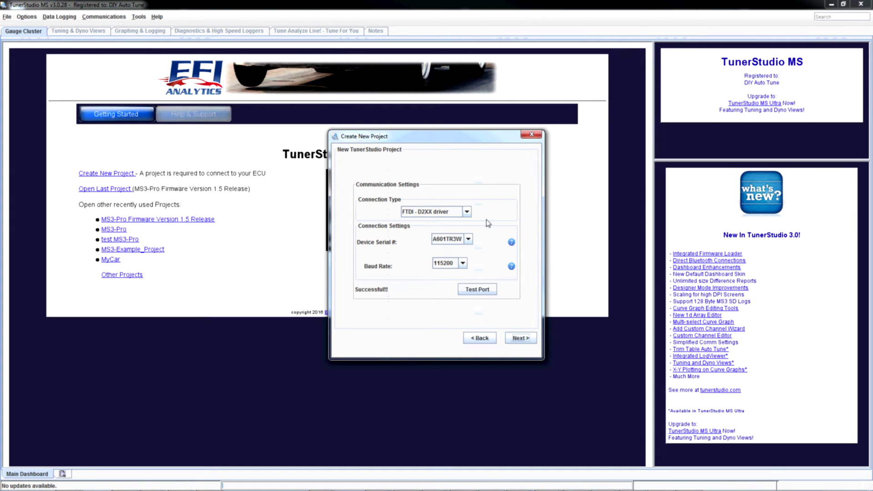
{"action": "left_click", "coordinate": [466, 211]}
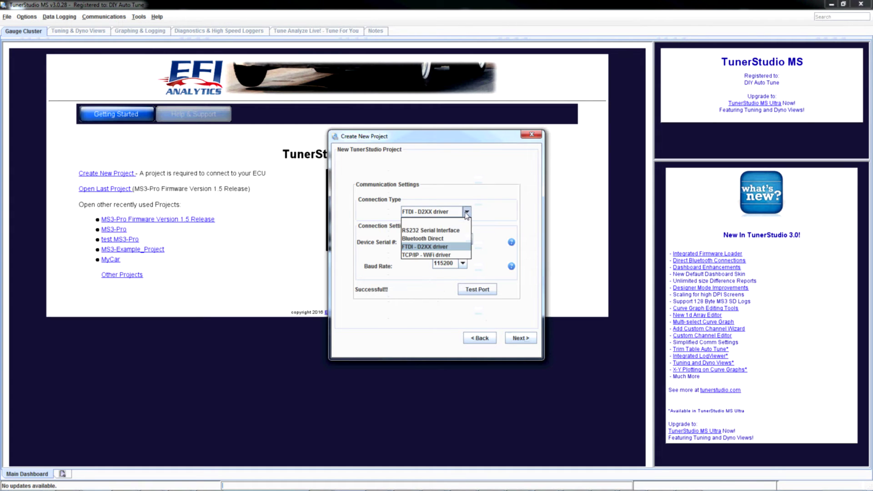
{"action": "left_click", "coordinate": [442, 231]}
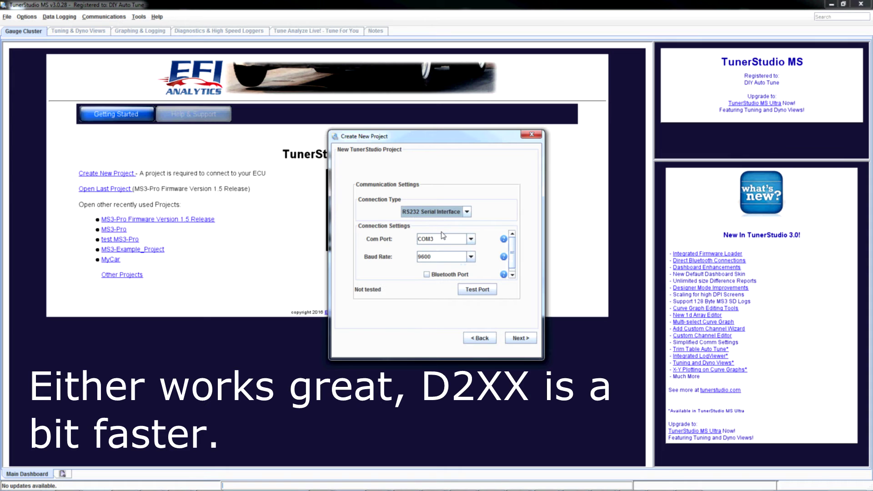
{"action": "left_click", "coordinate": [471, 258]}
{"action": "left_click", "coordinate": [441, 317]}
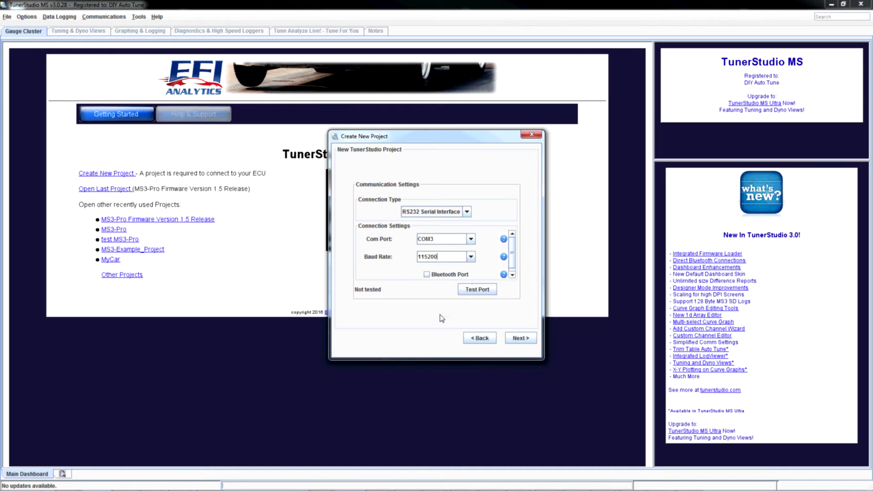
{"action": "left_click", "coordinate": [489, 290]}
- Switch back to the FTDI - D2XX driver, pass the port test, and continue
{"action": "left_click", "coordinate": [429, 214]}
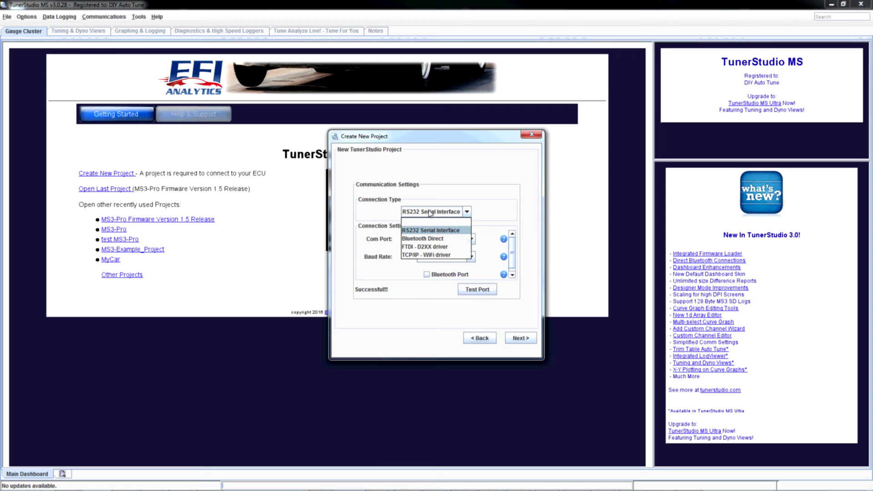
{"action": "left_click", "coordinate": [424, 247]}
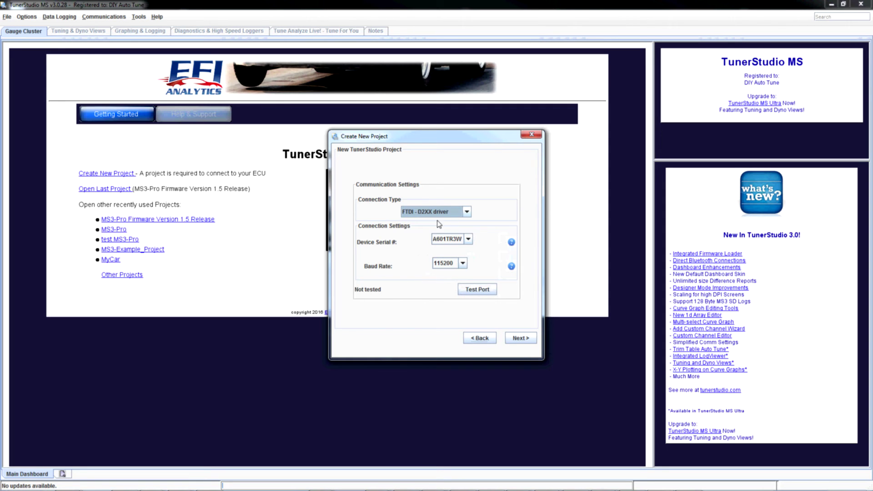
{"action": "left_click", "coordinate": [467, 239]}
{"action": "left_click", "coordinate": [450, 250]}
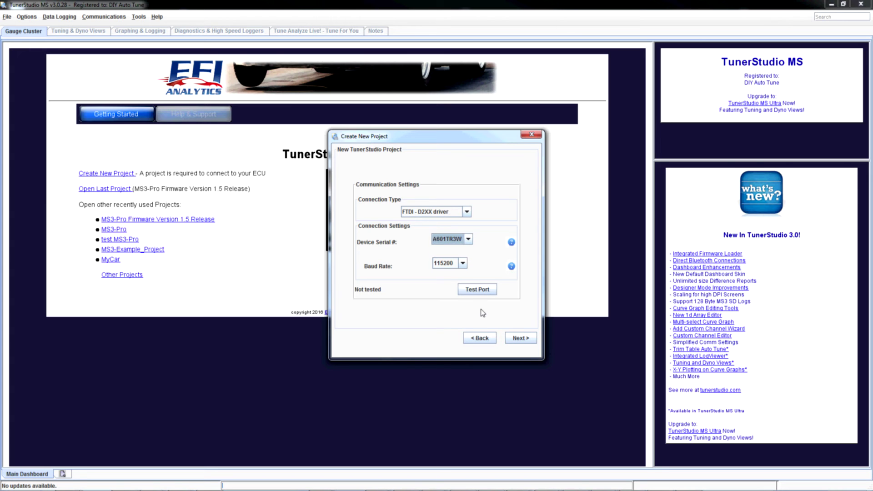
{"action": "left_click", "coordinate": [483, 290]}
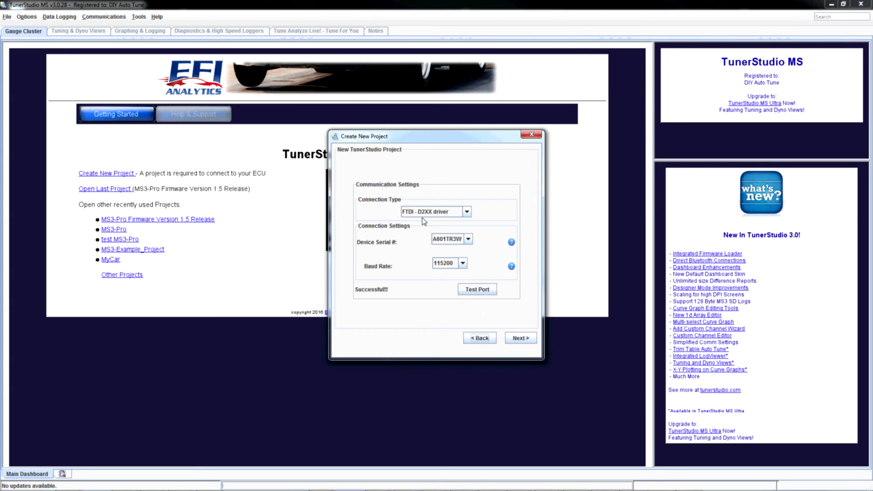
{"action": "left_click", "coordinate": [520, 343]}
- Preview the MS3 LED Amber and MS3_C4 dashboards
{"action": "left_click", "coordinate": [525, 341]}
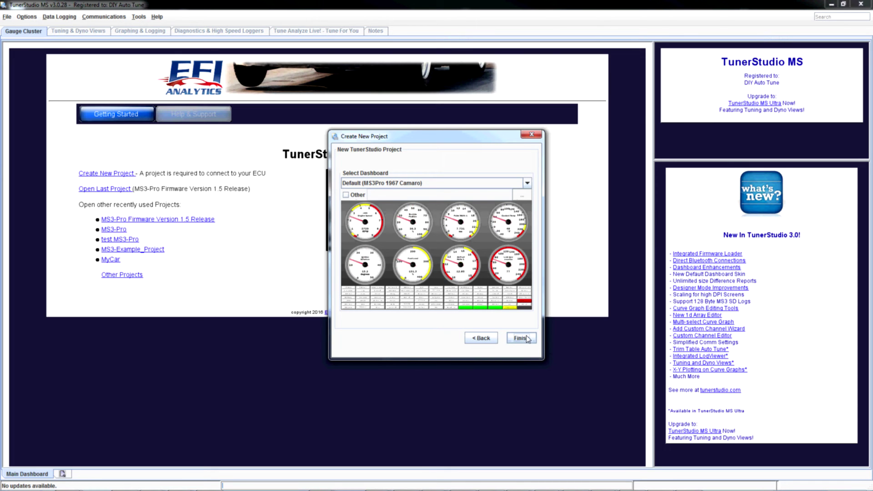
{"action": "left_click", "coordinate": [418, 186]}
{"action": "left_click", "coordinate": [419, 194]}
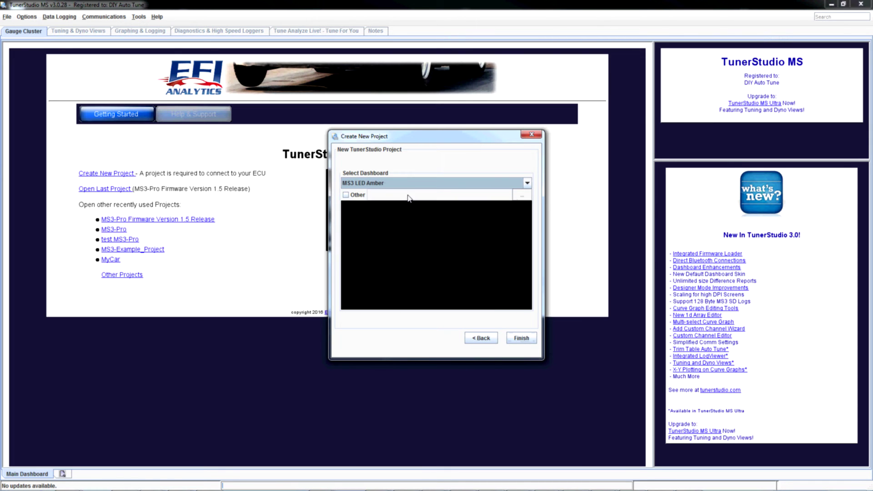
{"action": "left_click", "coordinate": [418, 183]}
{"action": "left_click", "coordinate": [405, 203]}
{"action": "left_click", "coordinate": [409, 182]}
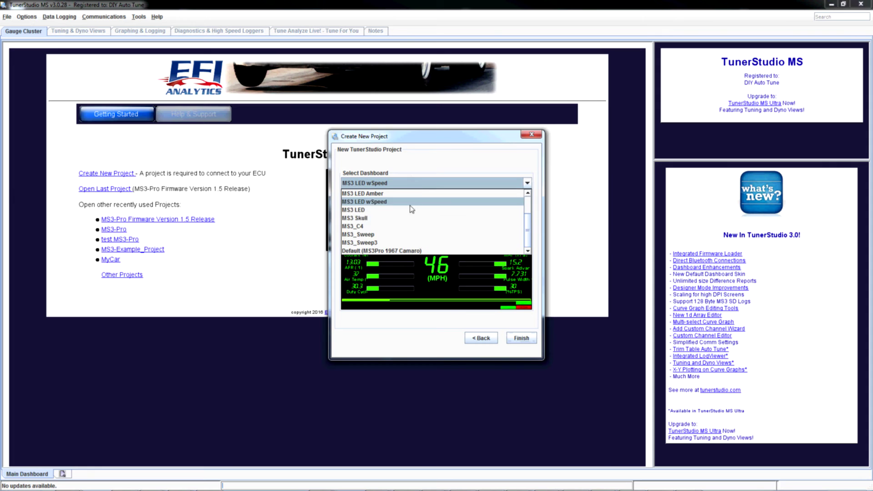
{"action": "left_click", "coordinate": [409, 226]}
- Choose the Default (MS3Pro 1967 Camaro) dashboard and finish the new project
{"action": "left_click", "coordinate": [522, 183]}
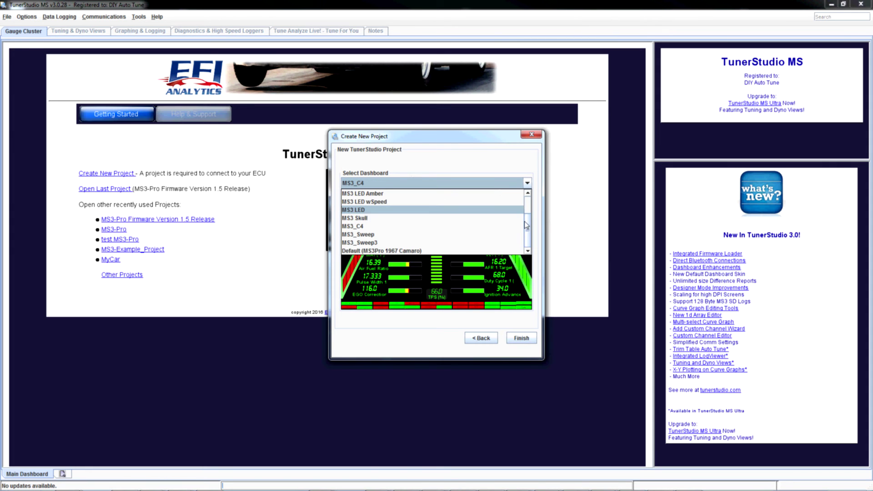
{"action": "scroll", "coordinate": [527, 218], "scroll_direction": "up", "scroll_amount": 3}
{"action": "scroll", "coordinate": [528, 203], "scroll_direction": "down", "scroll_amount": 3}
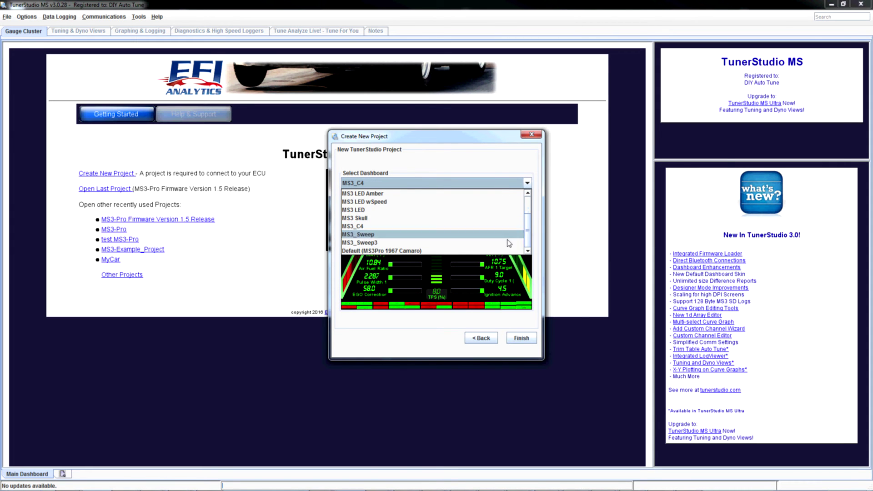
{"action": "left_click", "coordinate": [438, 251]}
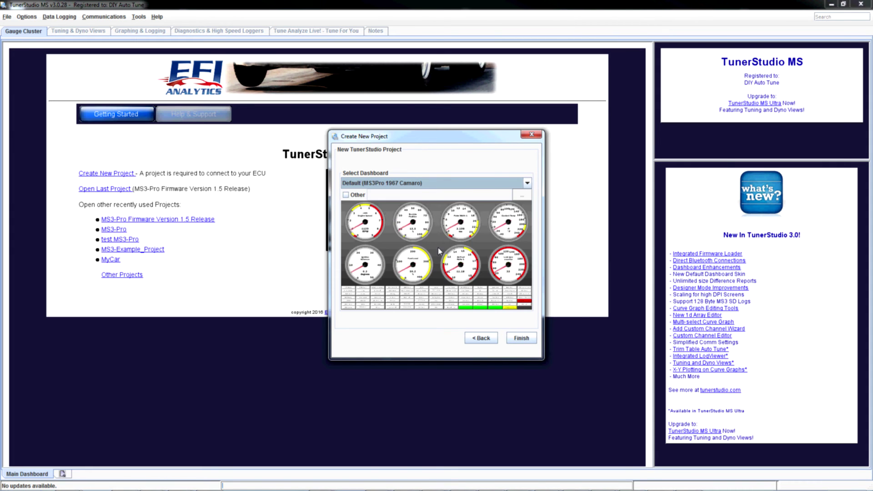
{"action": "left_click", "coordinate": [526, 340]}
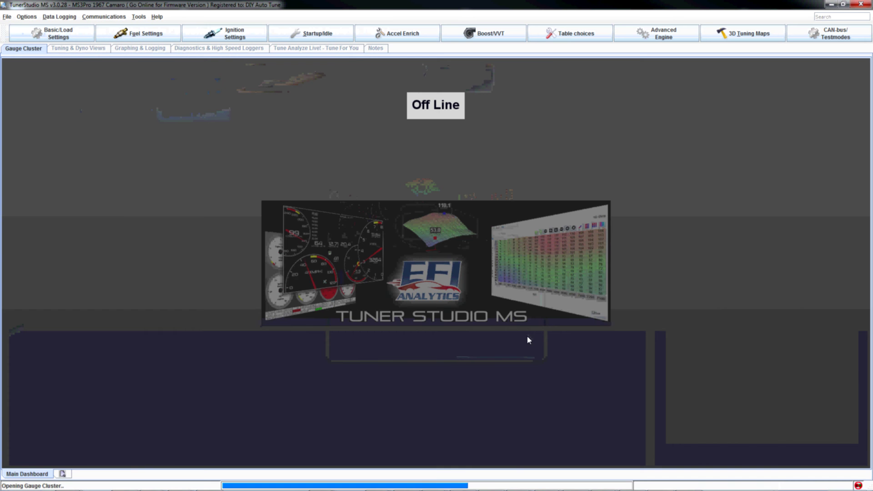